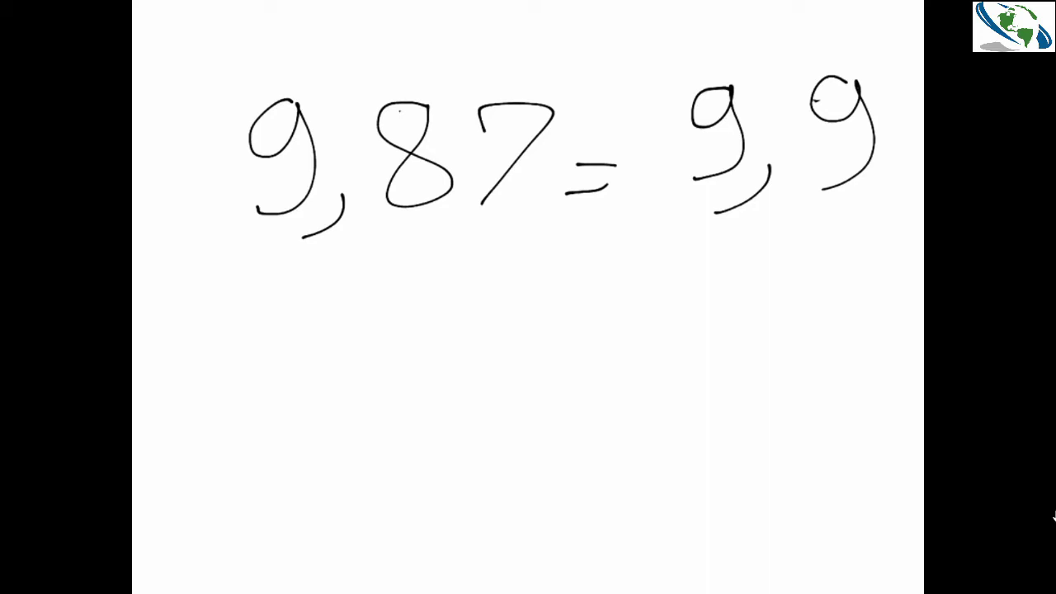
Handwrite a second equation for 9,87 beneath the first, with its result after the equals sign.
mouse_move(285, 317)
mouse_down()
mouse_move(259, 345)
mouse_move(269, 401)
mouse_move(257, 404)
mouse_up()
drag(342, 393, 310, 424)
mouse_move(382, 337)
mouse_down()
mouse_move(436, 318)
mouse_move(518, 314)
mouse_move(487, 393)
mouse_up()
mouse_move(567, 386)
mouse_down()
mouse_move(607, 383)
mouse_move(627, 356)
mouse_up()
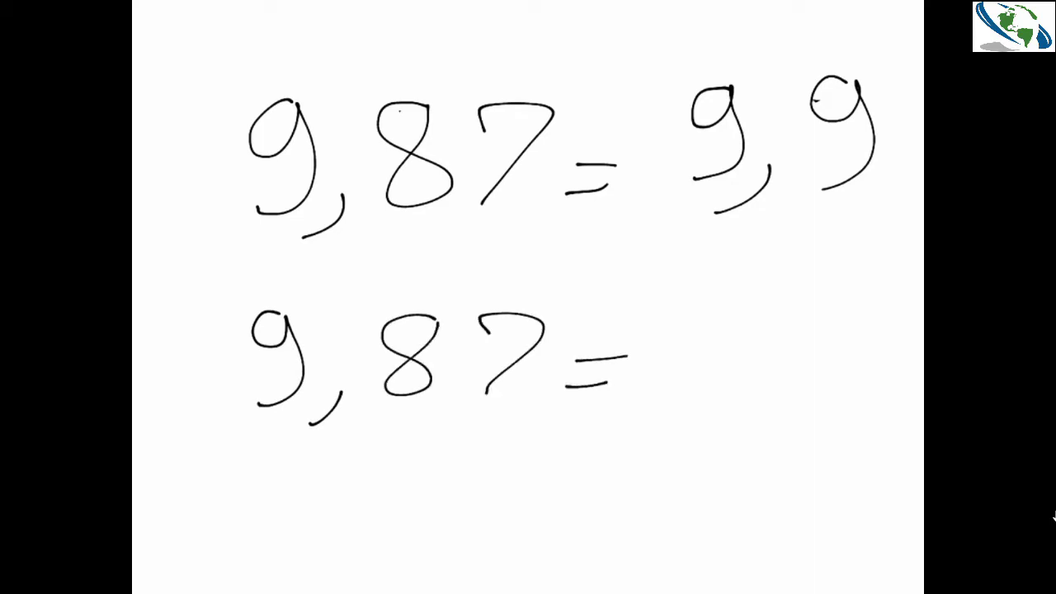
drag(739, 293, 703, 382)
drag(789, 381, 737, 404)
mouse_move(850, 290)
mouse_down()
mouse_move(815, 384)
mouse_move(865, 296)
mouse_up()
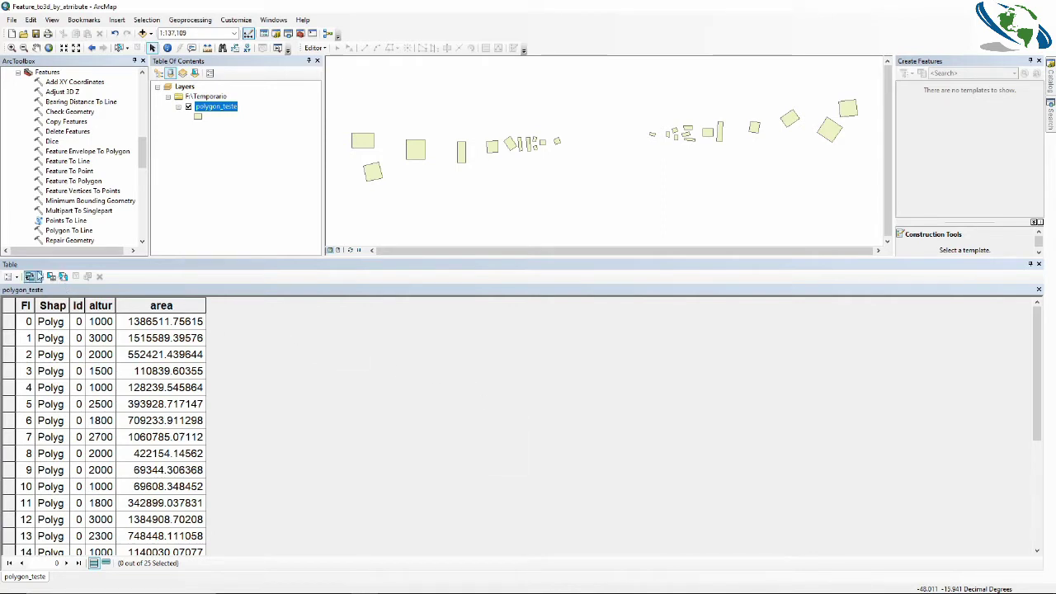
Add a Double field named arredondar to the polygon_teste attribute table.
click(18, 277)
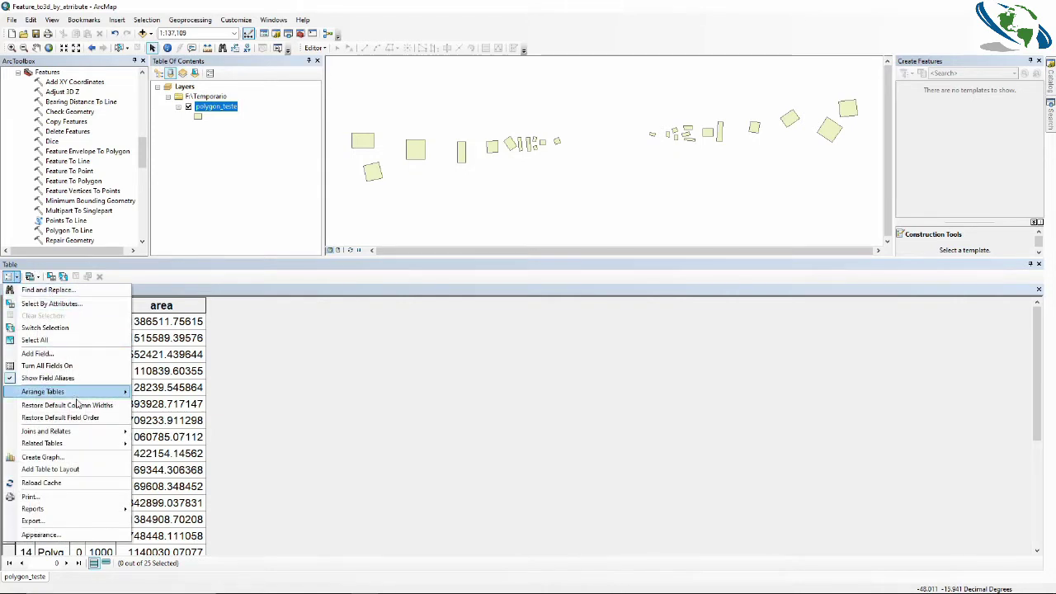
click(74, 353)
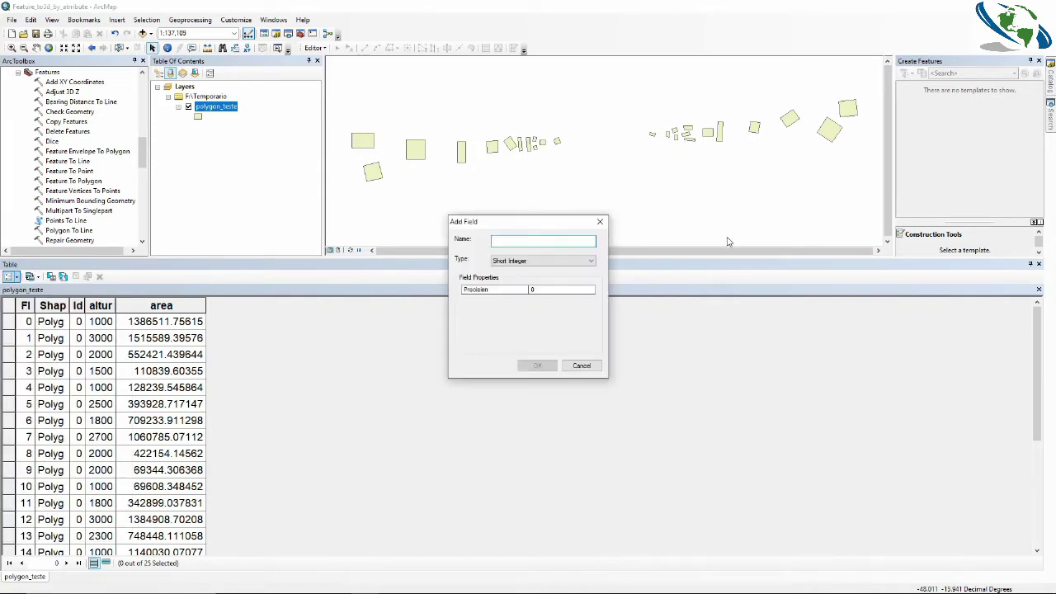
text(ar)
text(ea)
text(dondar)
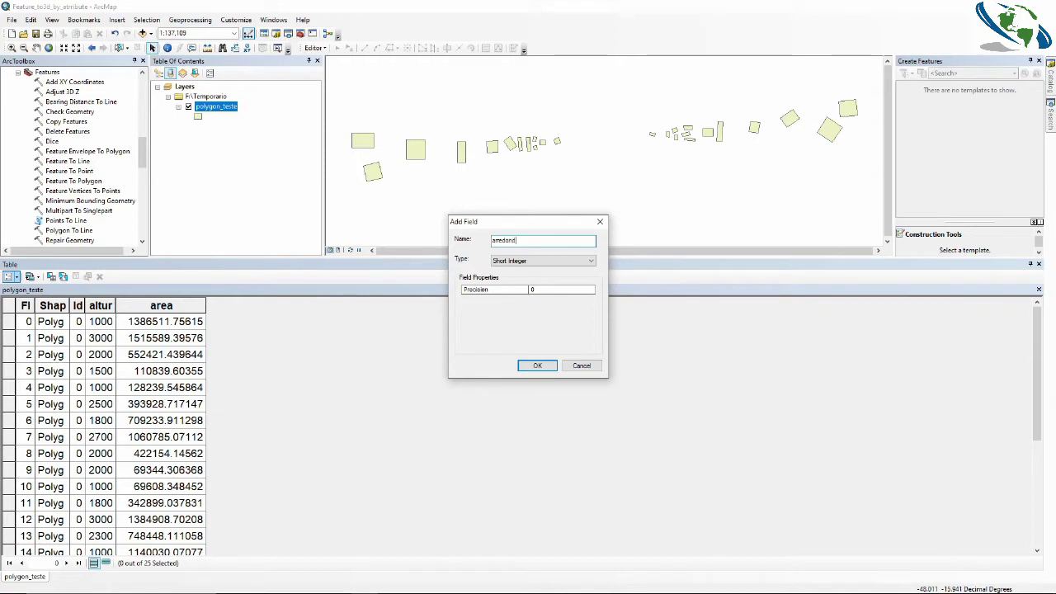
click(591, 261)
click(540, 294)
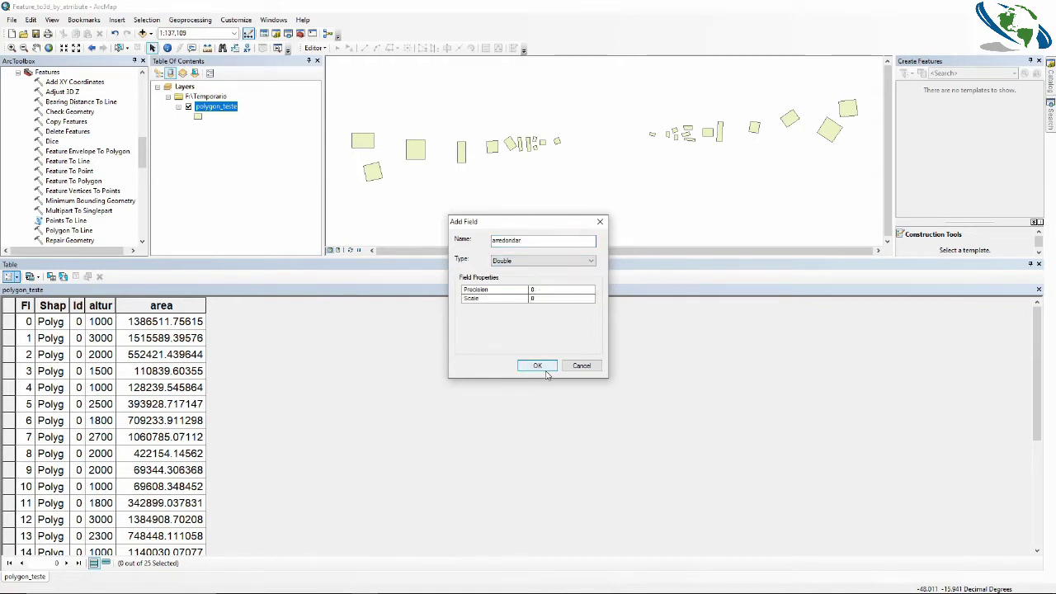
click(539, 366)
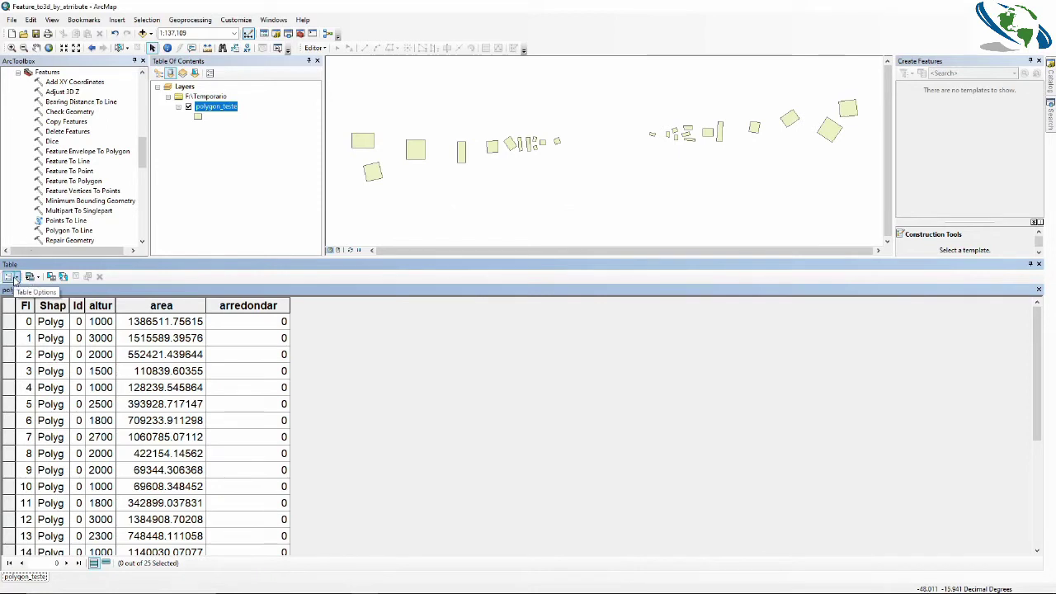
Add a Double field named truncar to the polygon_teste attribute table.
click(14, 277)
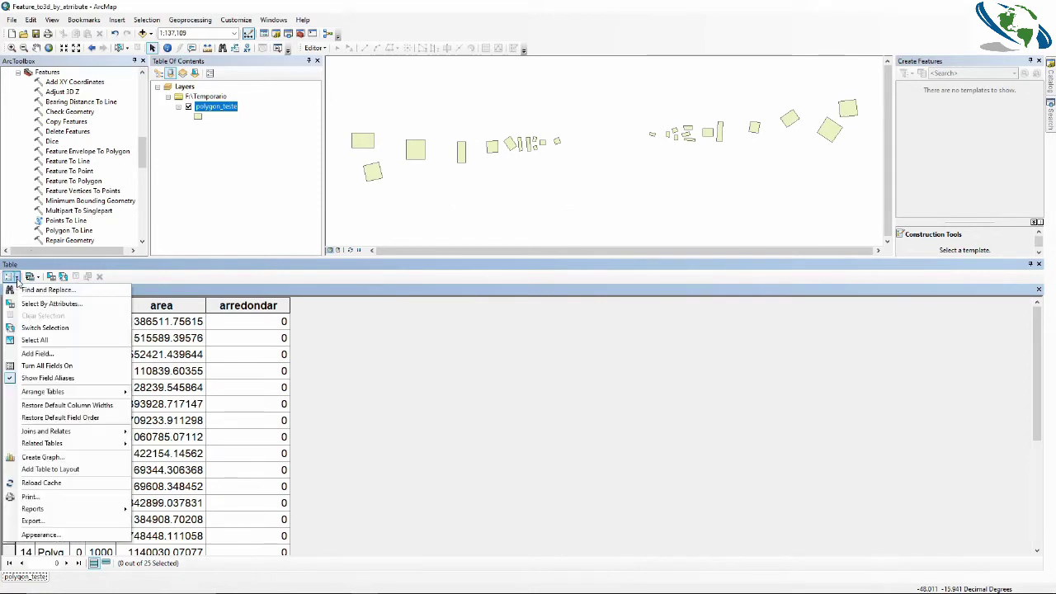
click(58, 355)
text(tr)
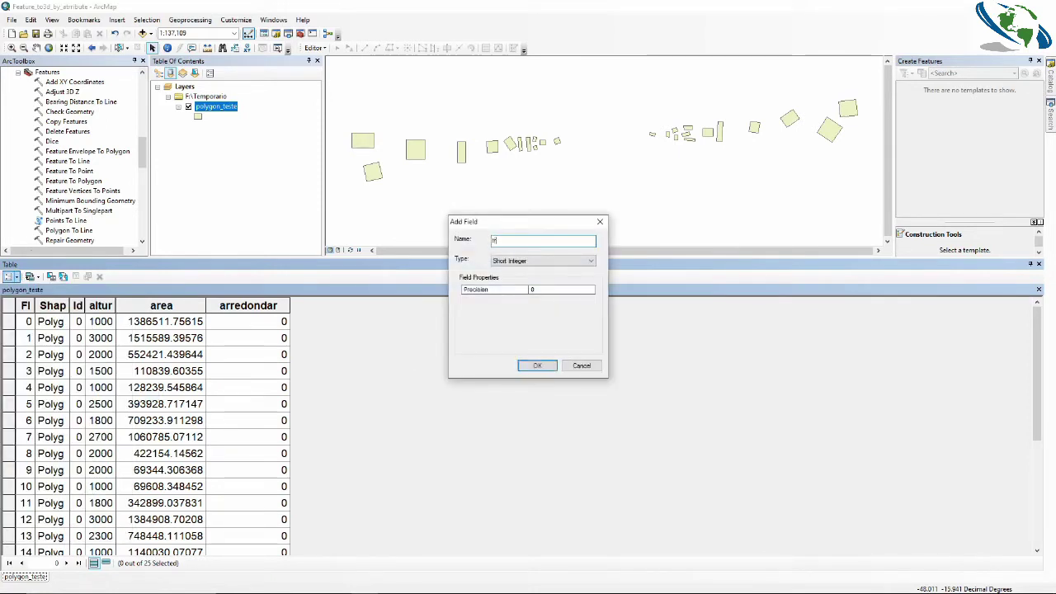
text(uncar)
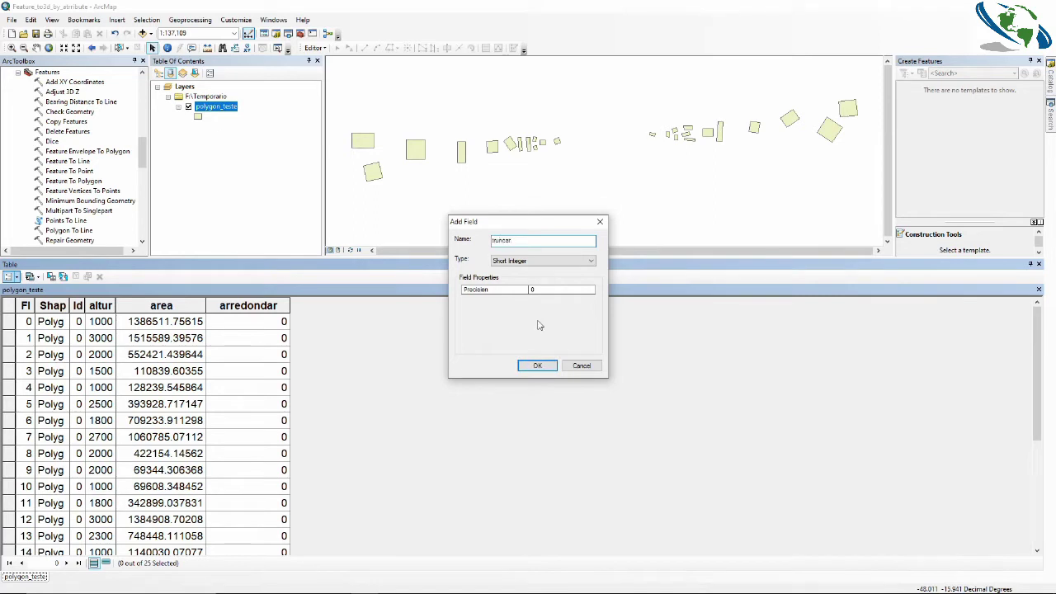
click(578, 261)
click(512, 294)
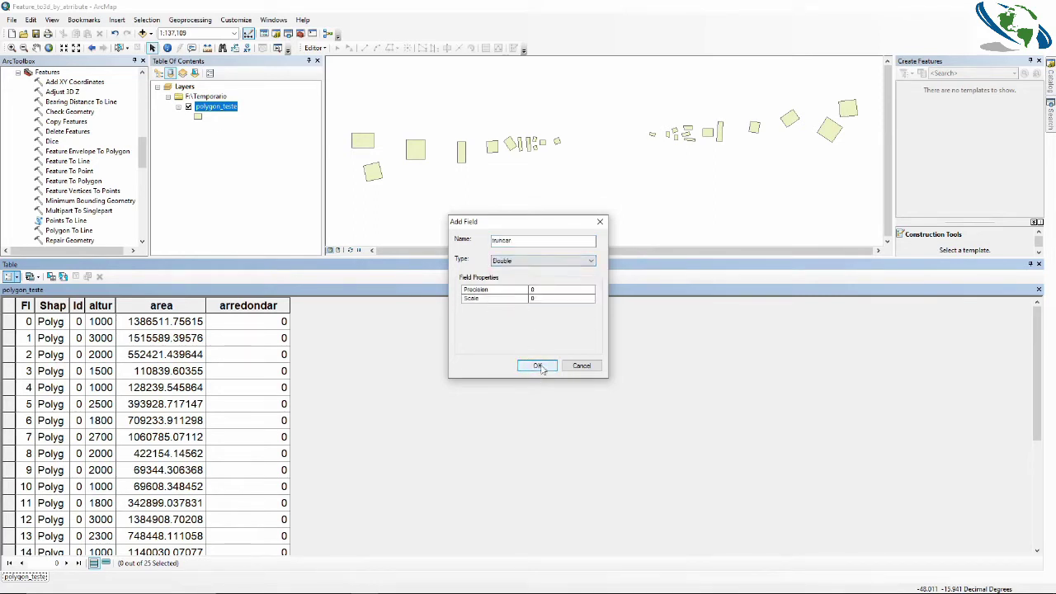
click(537, 366)
Calculate the arredondar field with the VB Script expression round([area]).
right_click(272, 306)
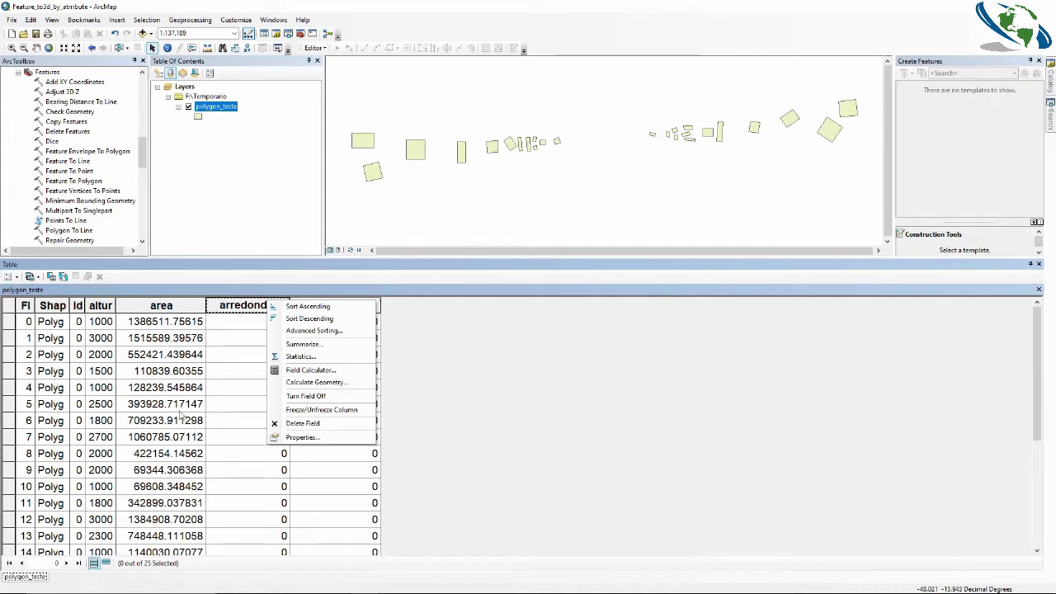
right_click(244, 305)
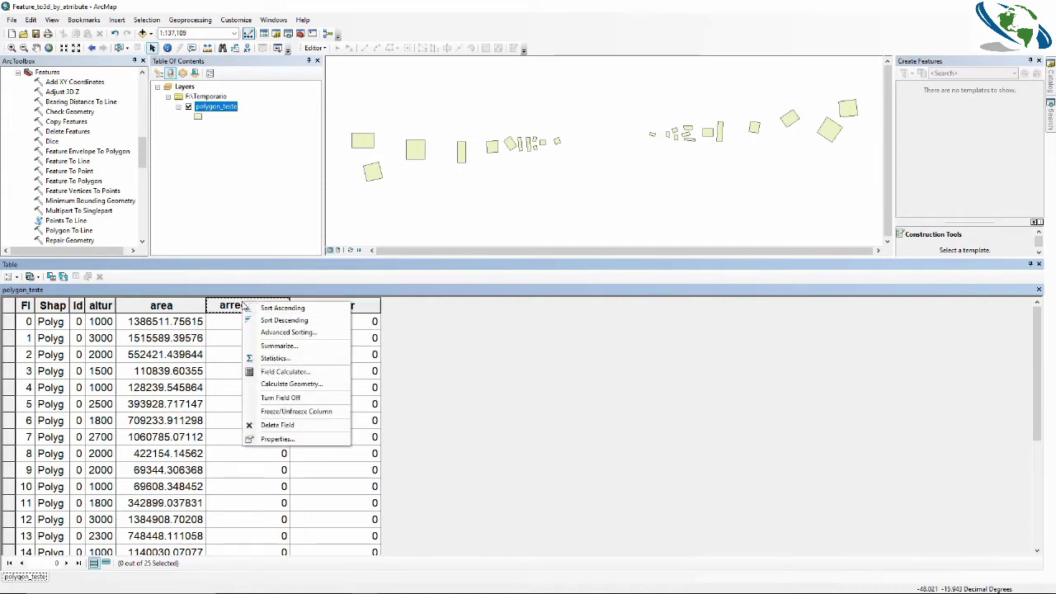
click(289, 372)
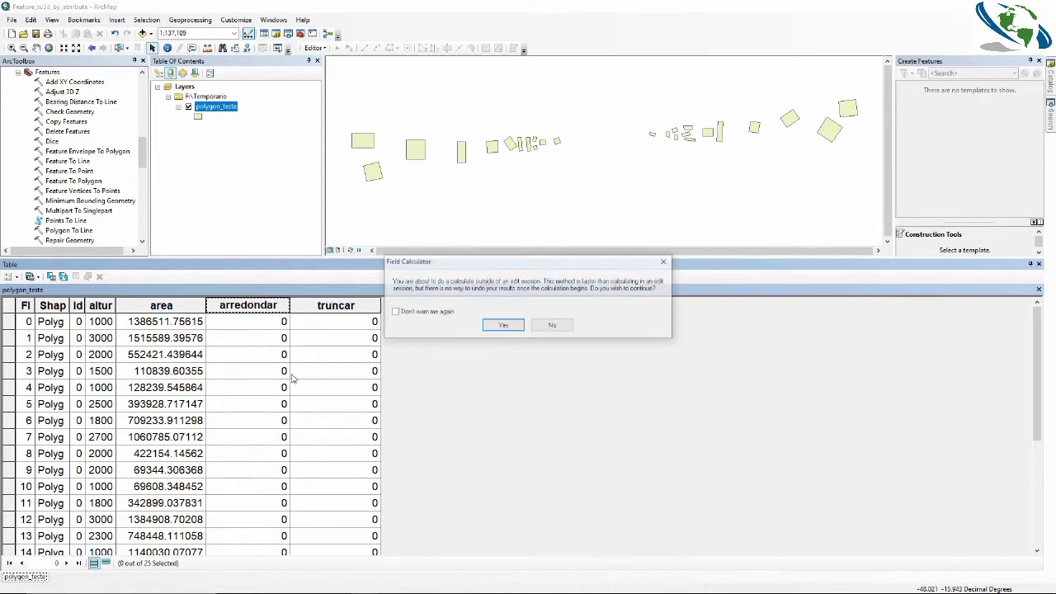
click(502, 326)
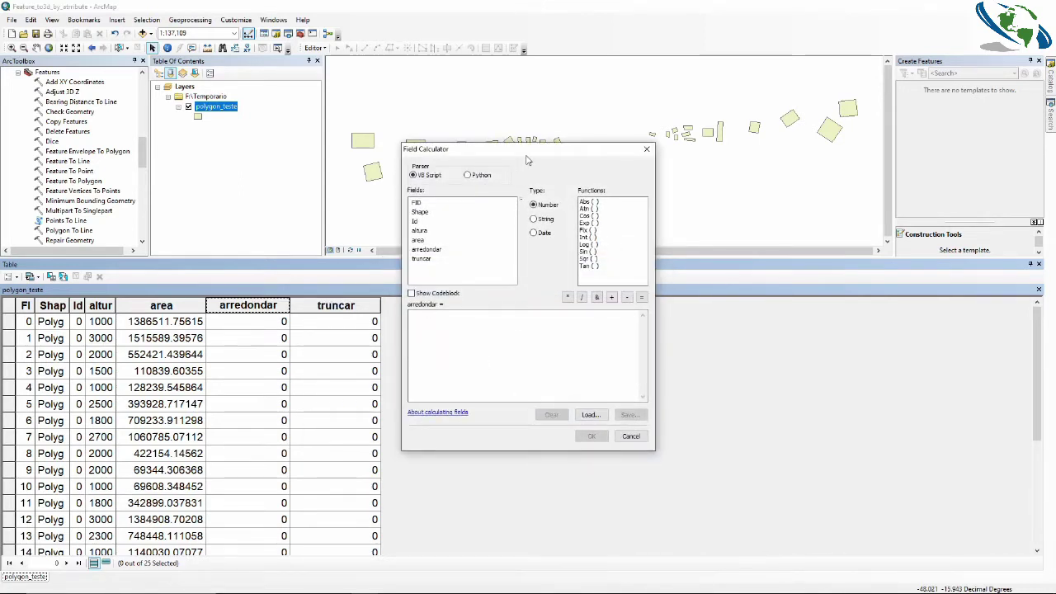
drag(526, 156, 572, 127)
click(485, 294)
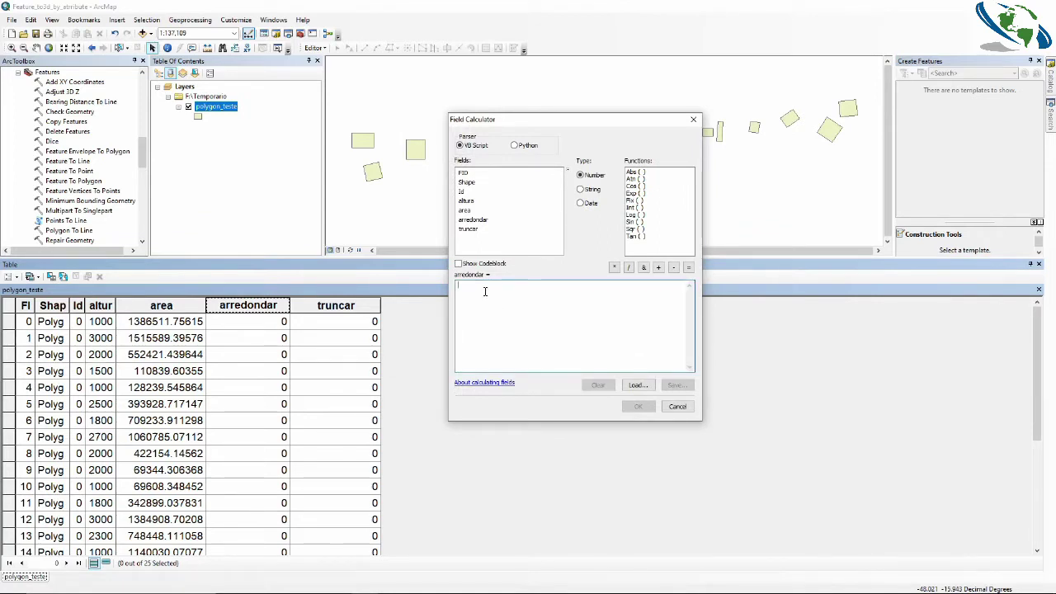
text(round()
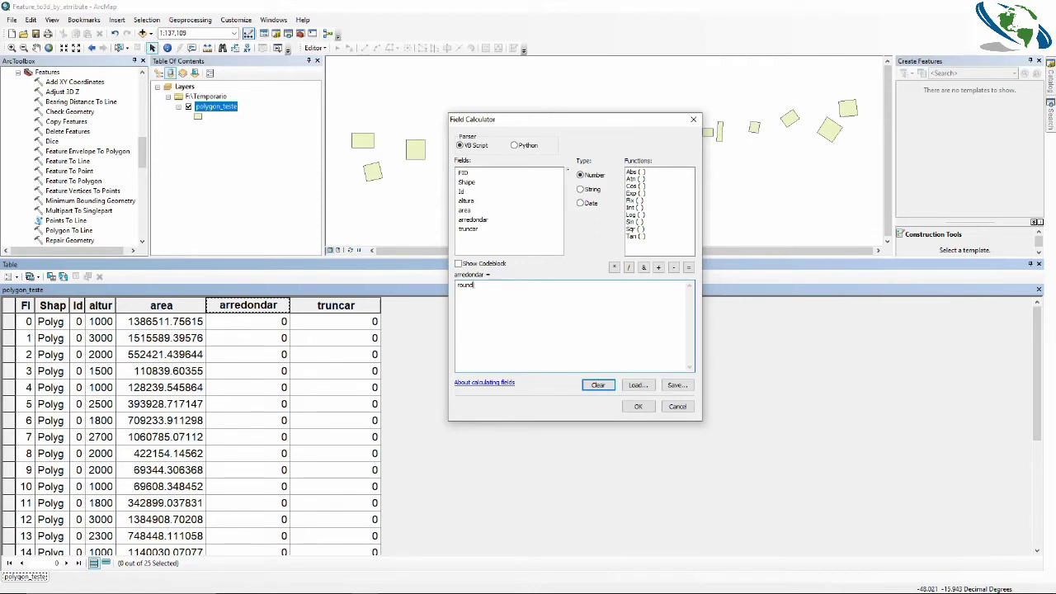
double_click(464, 212)
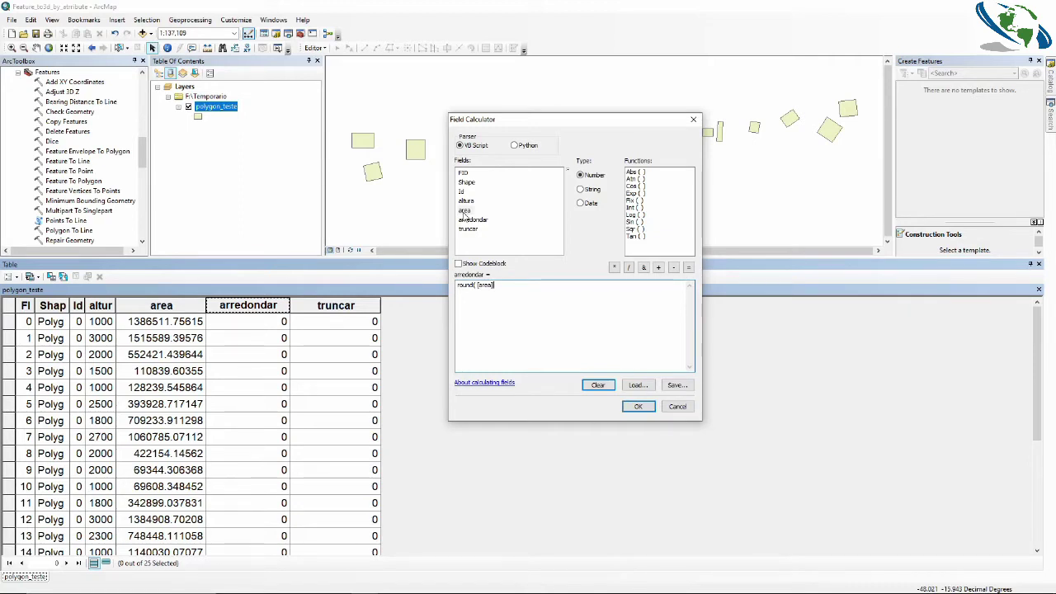
text())
click(638, 406)
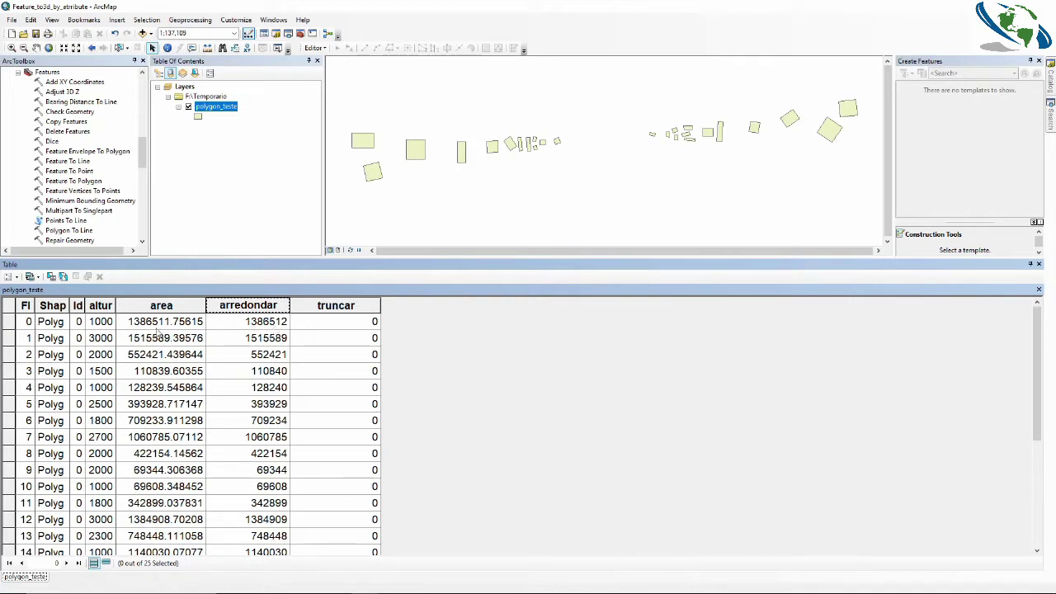
Recalculate the arredondar field with round([area],2) to round the areas to two decimal places.
right_click(275, 306)
click(313, 376)
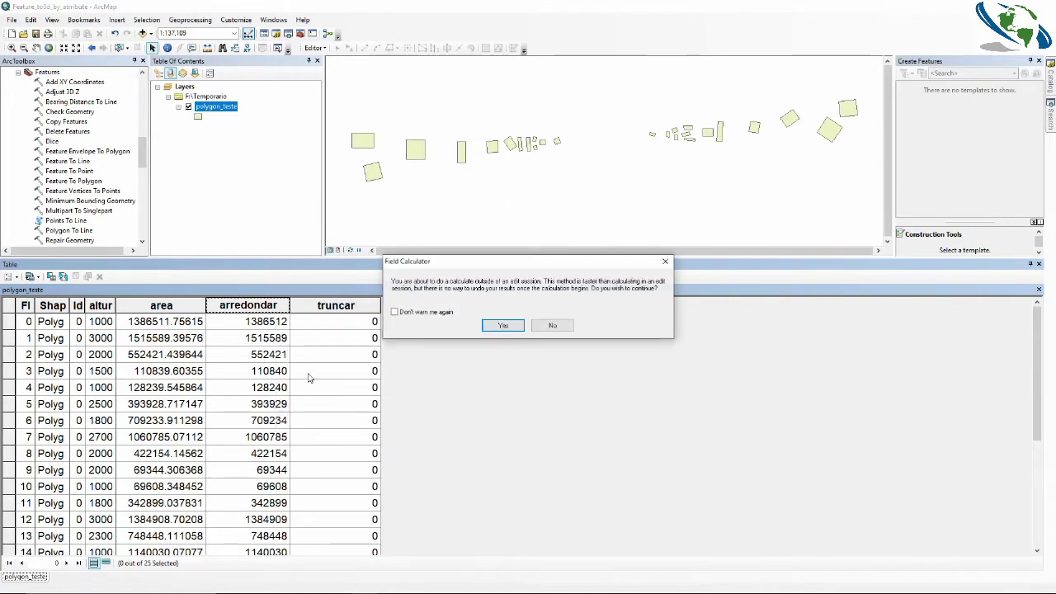
click(503, 326)
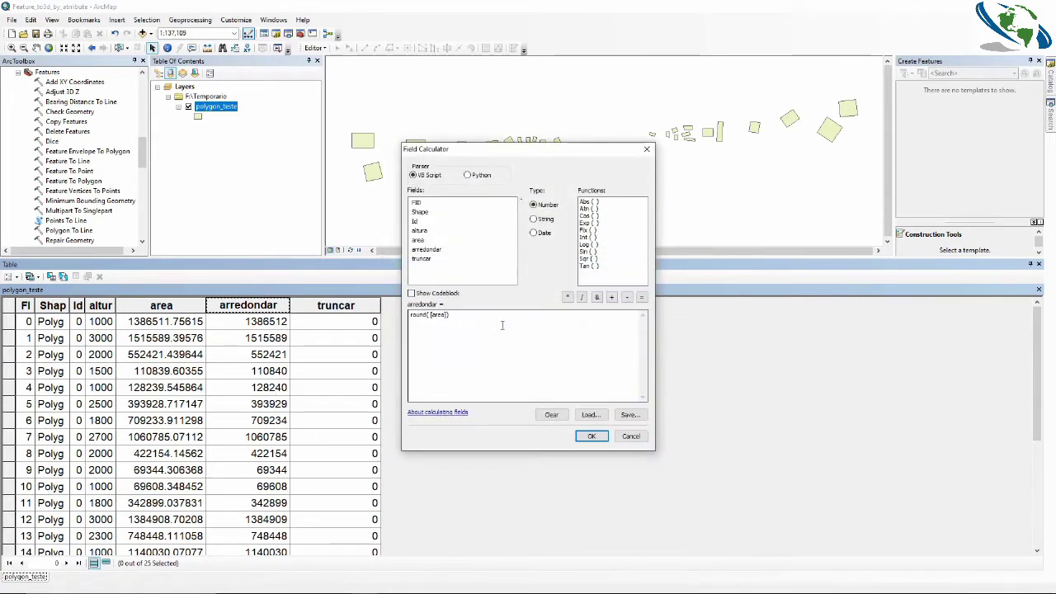
click(451, 315)
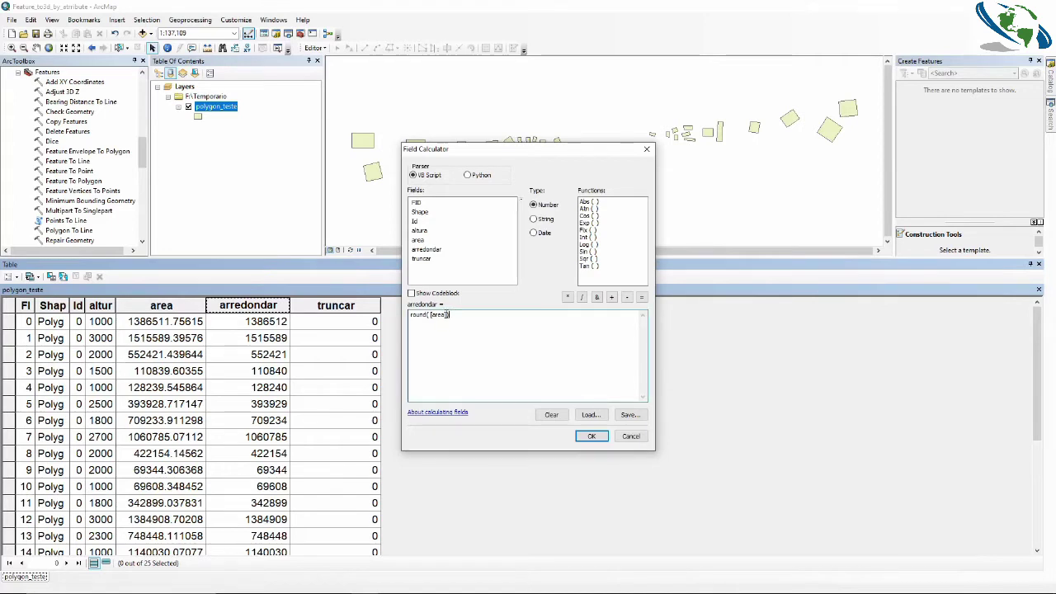
drag(450, 316, 355, 320)
key(BackSpace)
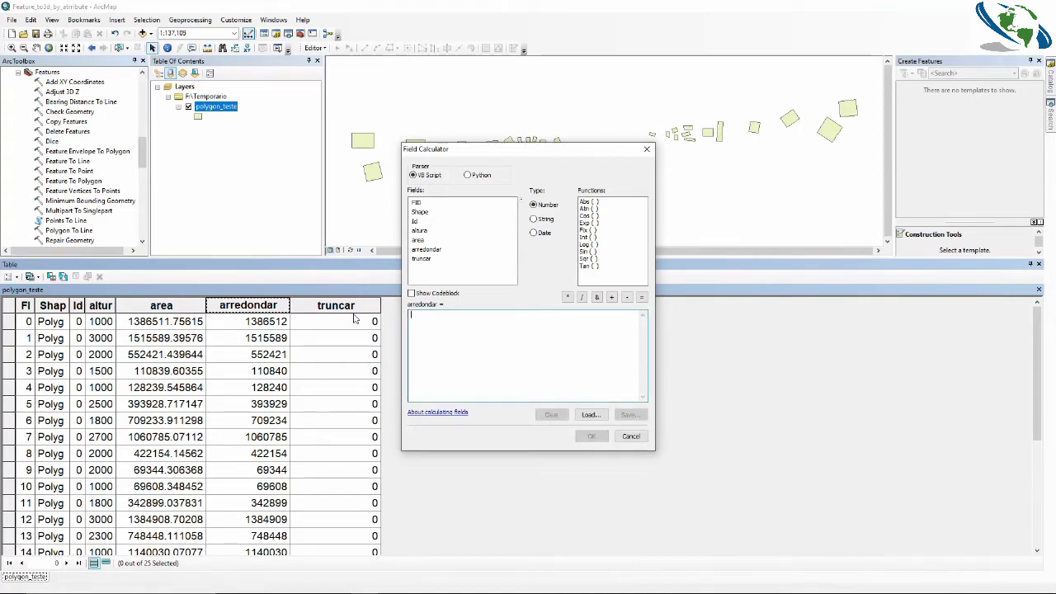
text(round)
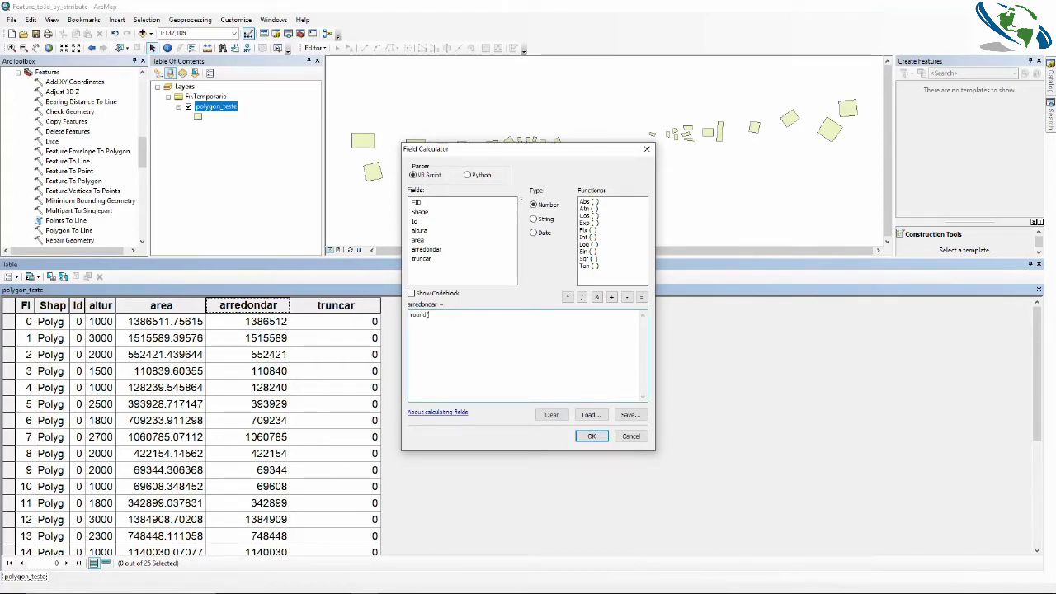
text(()
double_click(419, 240)
text(2)
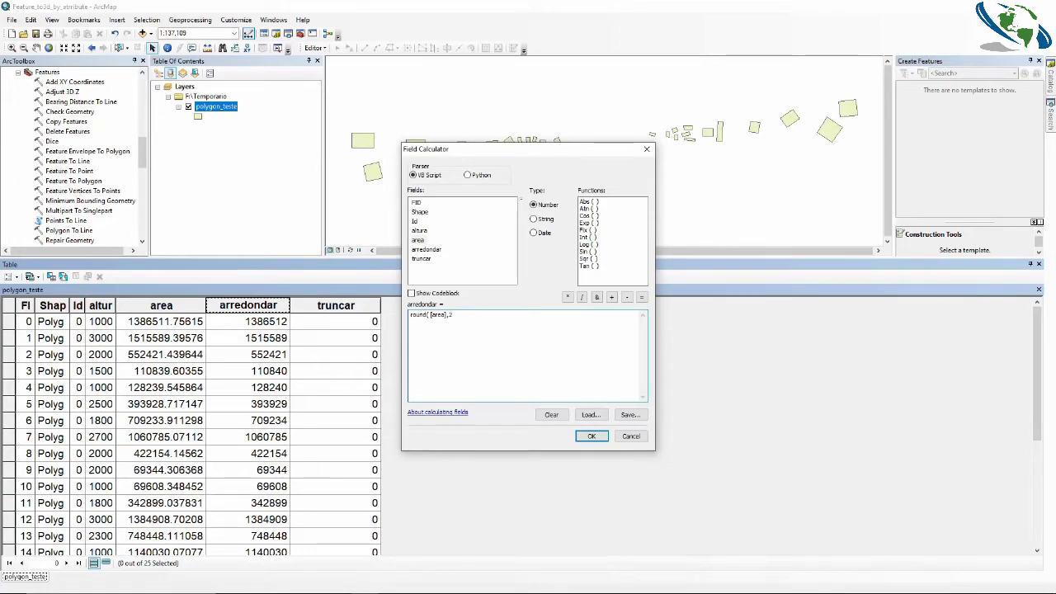
click(591, 435)
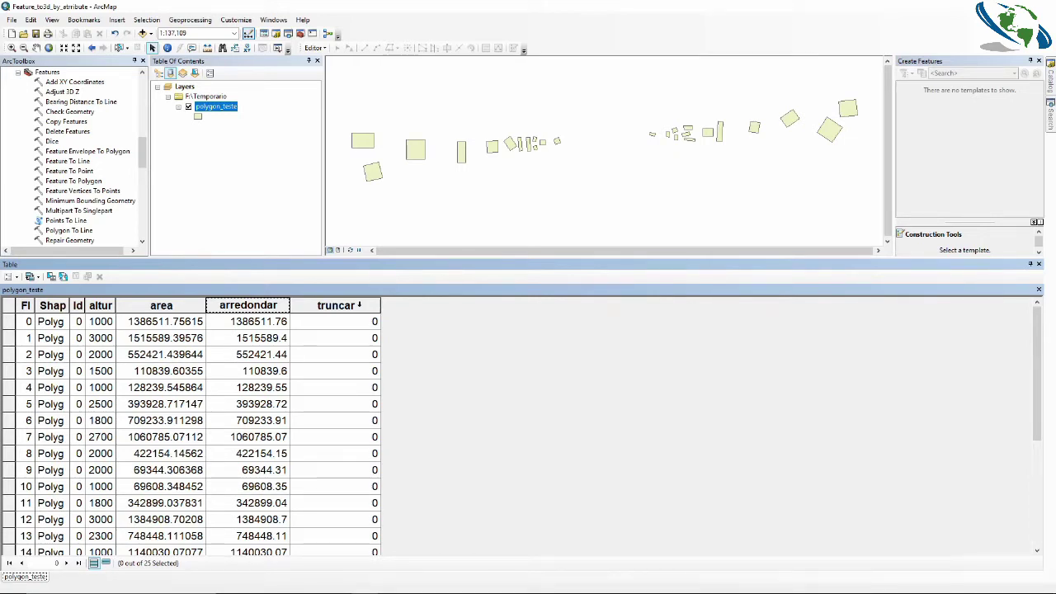
Open the Field Calculator for truncar, clear the previous expression and insert the Fix and Int functions.
right_click(360, 306)
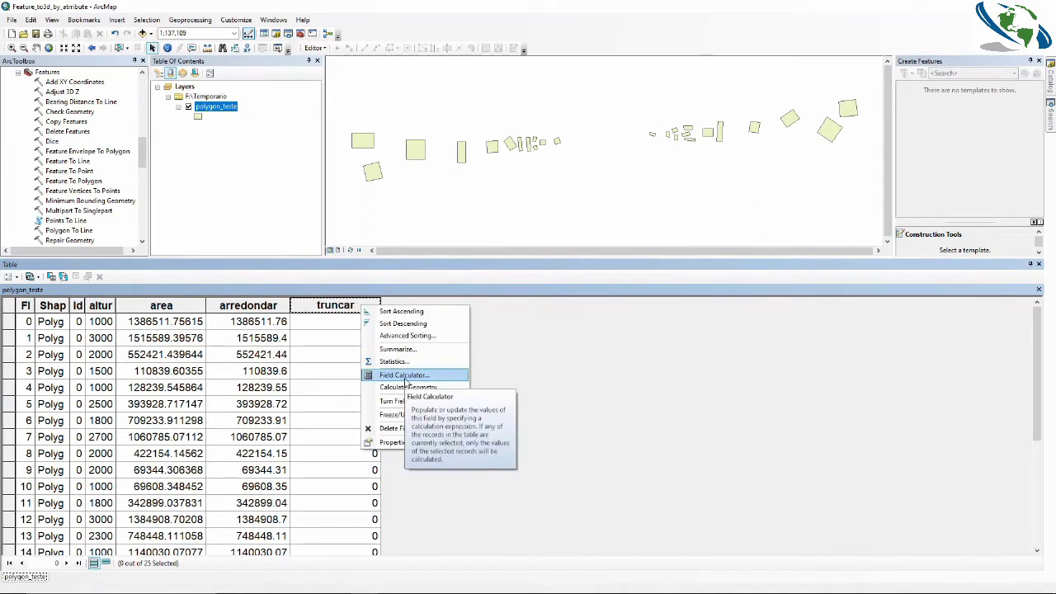
click(405, 375)
click(503, 327)
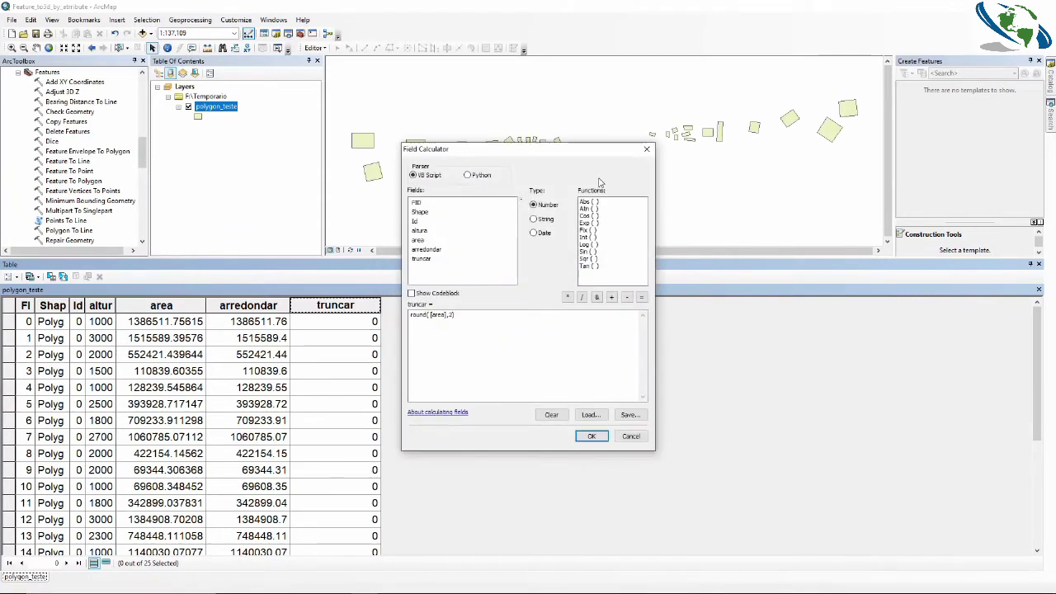
drag(569, 149, 622, 136)
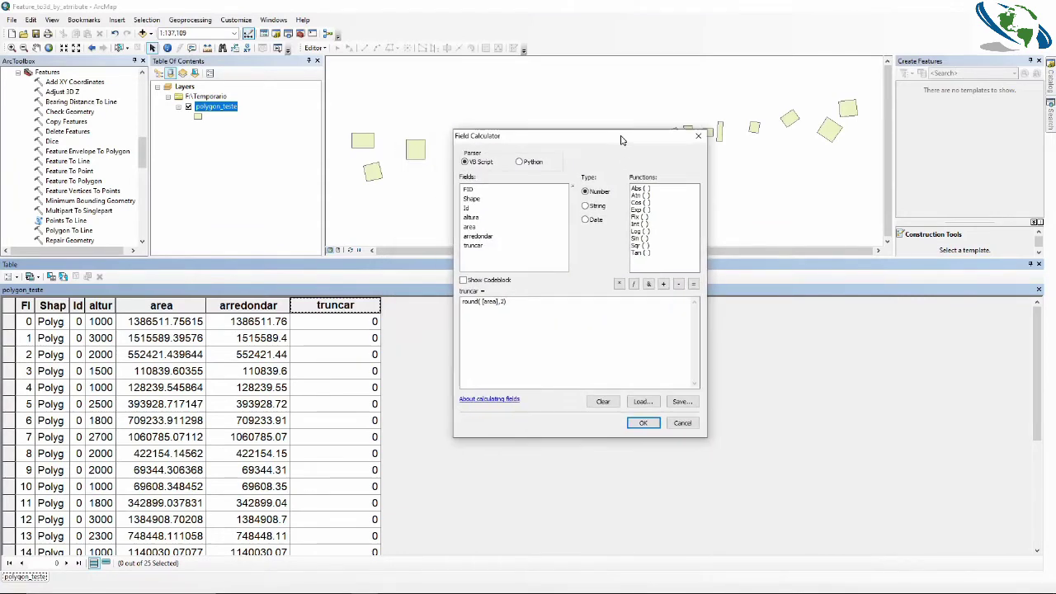
click(605, 403)
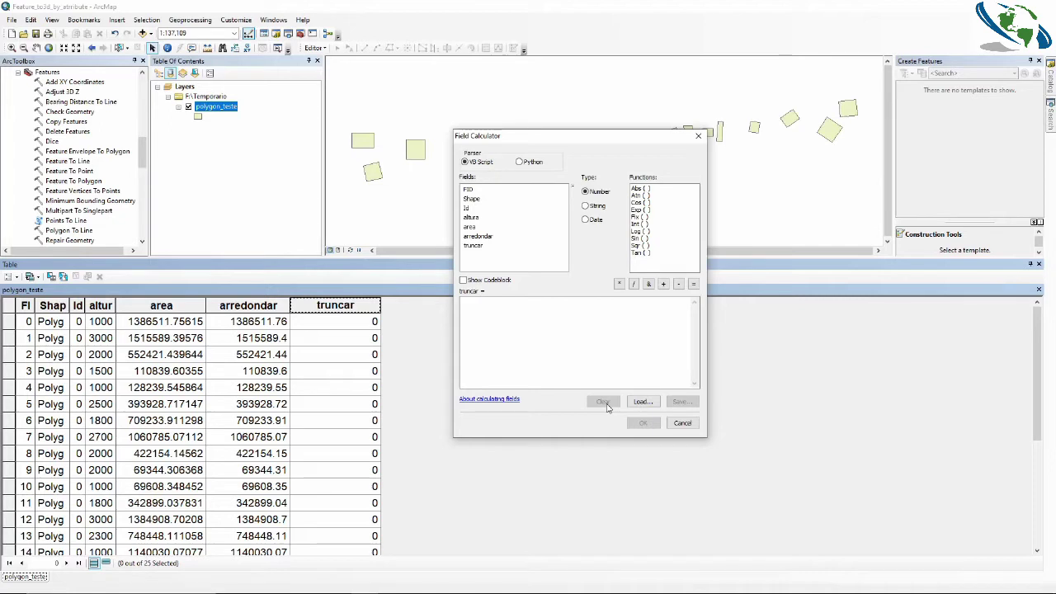
double_click(650, 217)
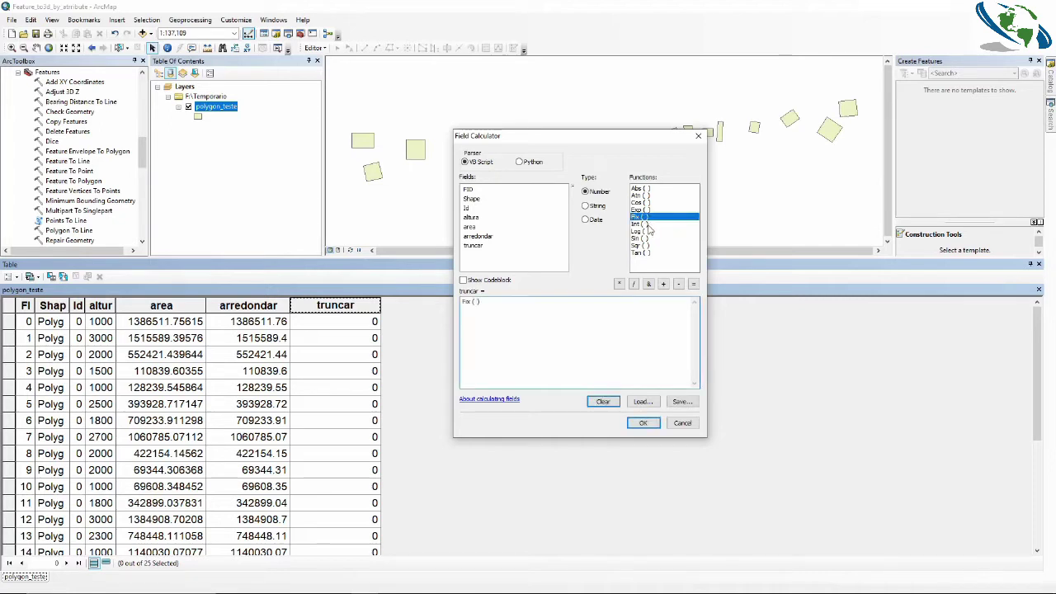
double_click(648, 225)
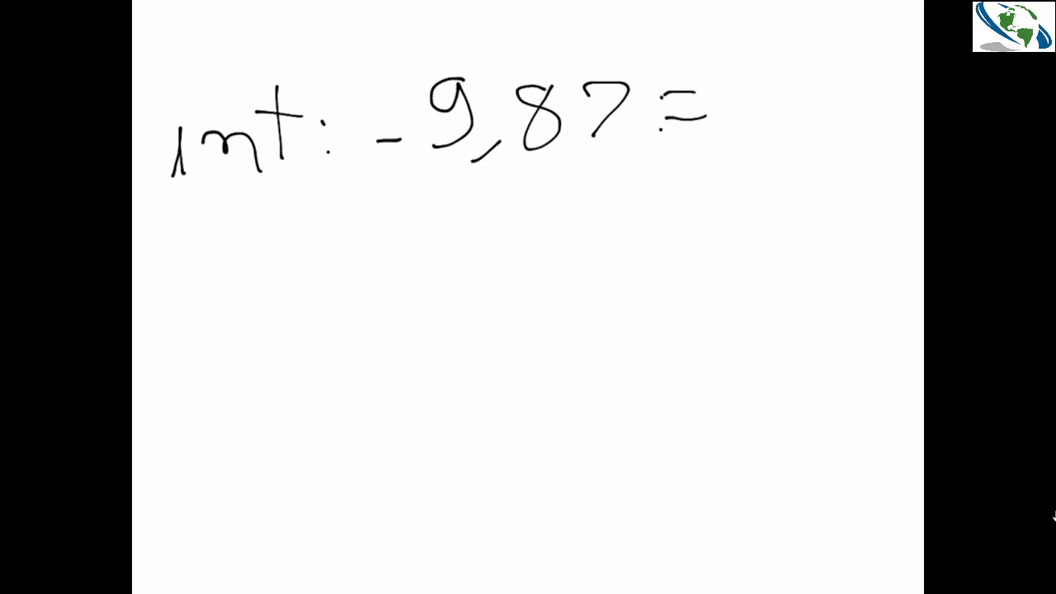
Handwrite -10 as the result of the int example and write the label "fix:" beneath it.
drag(765, 122, 858, 127)
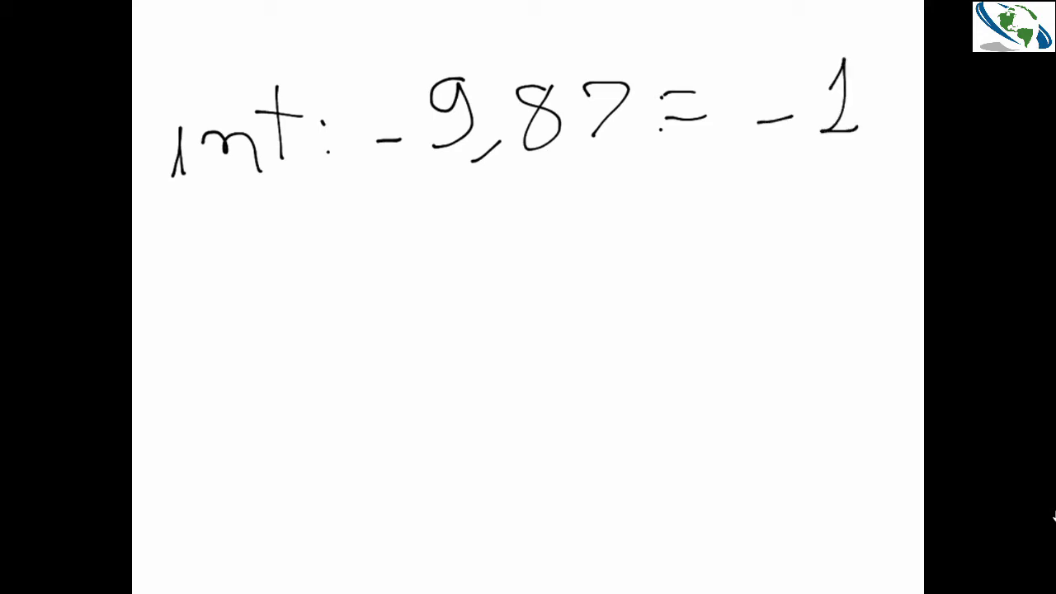
mouse_move(897, 67)
mouse_down()
mouse_move(912, 99)
mouse_move(900, 69)
mouse_up()
drag(180, 391, 229, 291)
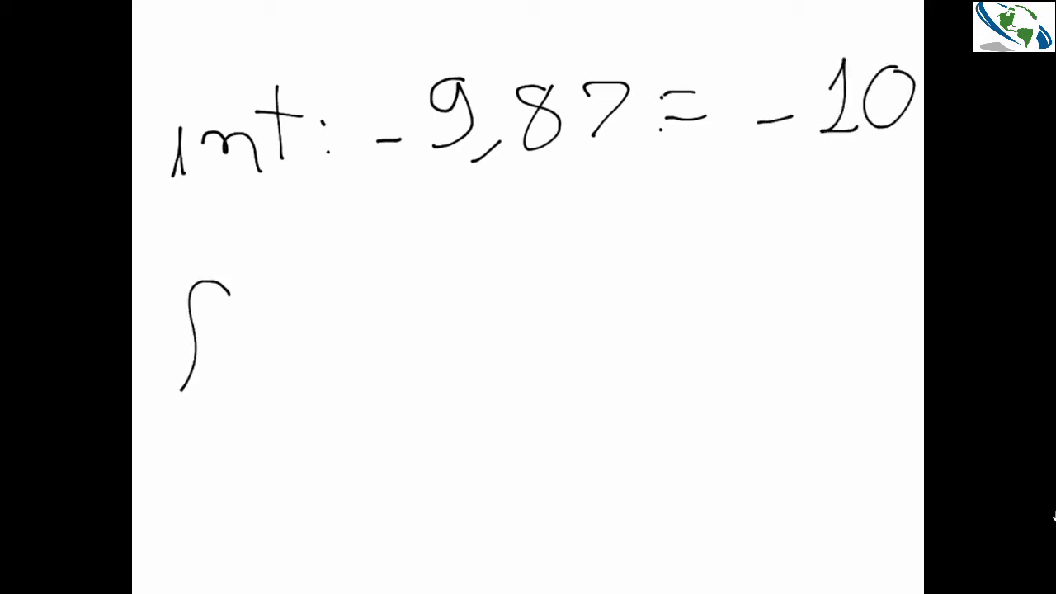
drag(169, 330, 218, 327)
drag(252, 299, 255, 330)
drag(277, 281, 308, 322)
drag(311, 290, 276, 326)
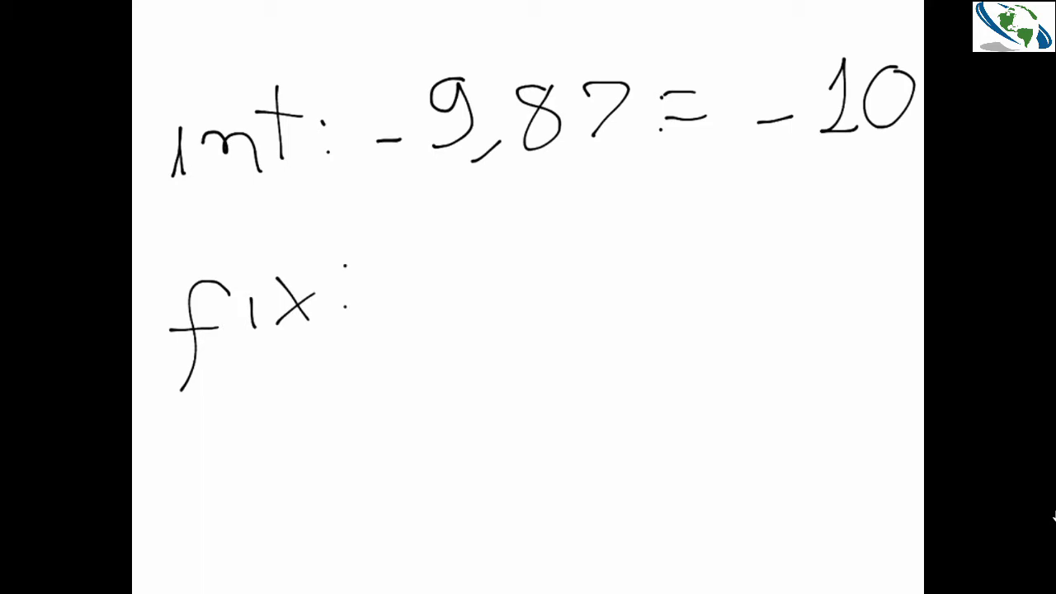
Handwrite the negative-number example for fix beside the "fix:" label.
drag(395, 298, 439, 293)
mouse_move(487, 239)
mouse_down()
mouse_move(477, 267)
mouse_move(501, 322)
mouse_up()
mouse_move(570, 236)
mouse_down()
mouse_move(548, 289)
mouse_move(569, 237)
mouse_move(604, 304)
mouse_move(685, 299)
mouse_move(686, 277)
mouse_move(776, 276)
mouse_up()
drag(852, 216, 816, 300)
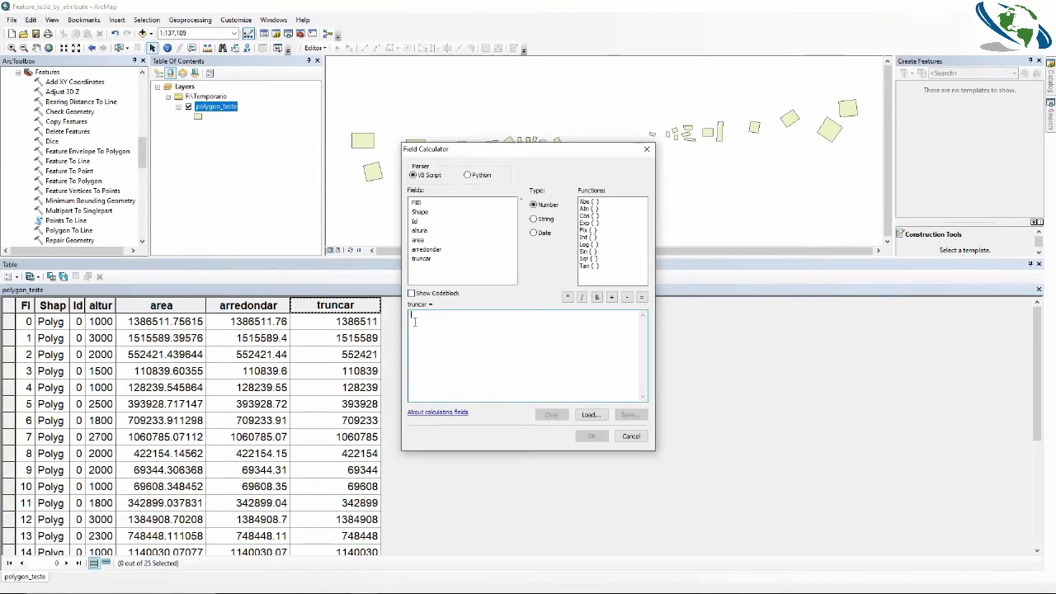
Calculate the truncar field with the string function expression InStr([area],".") to locate the decimal point in each area.
click(534, 219)
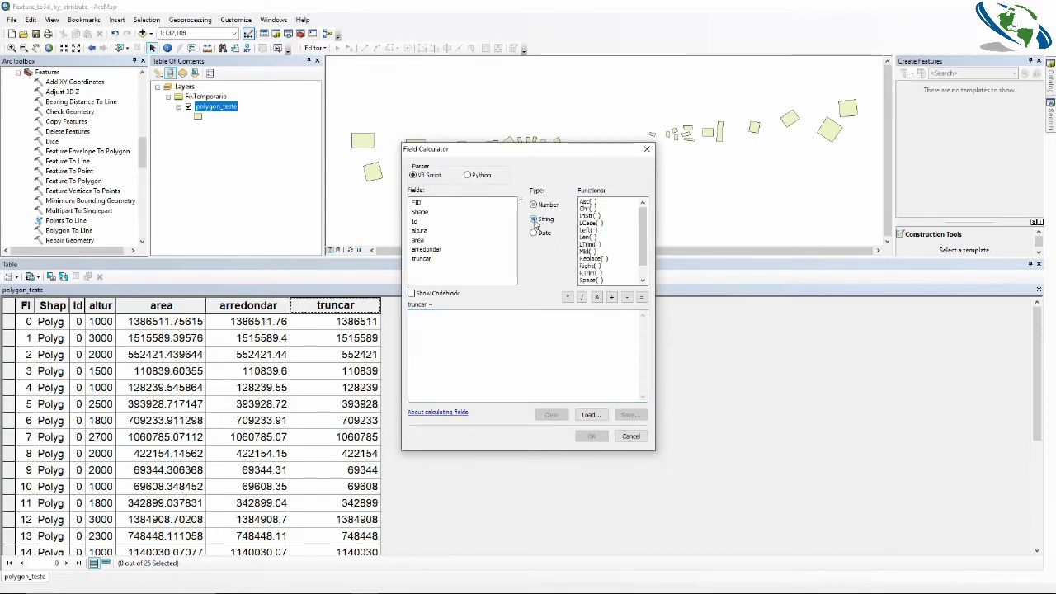
double_click(590, 216)
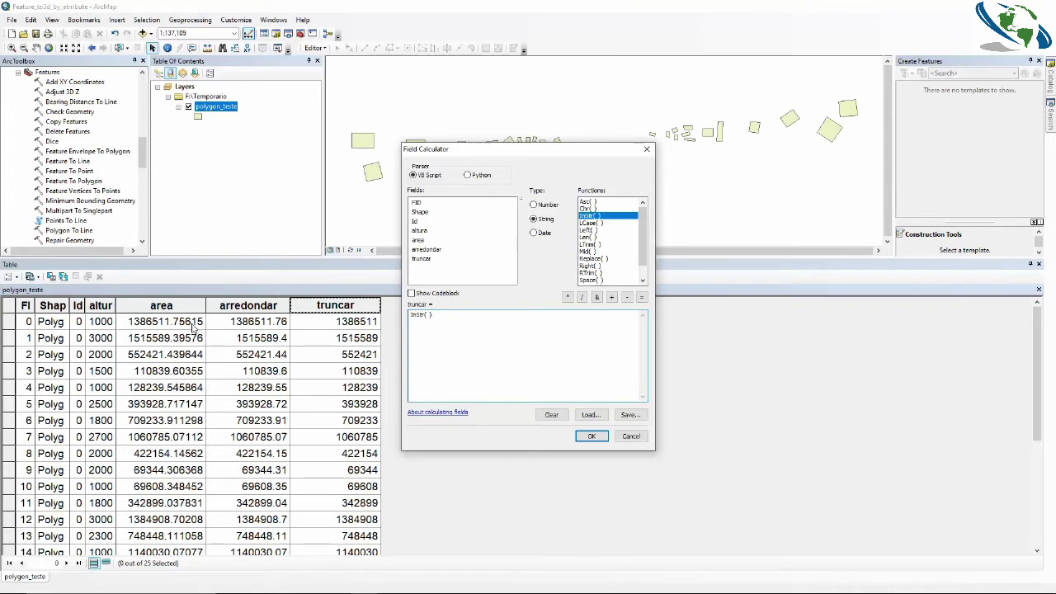
double_click(418, 241)
text(,".)
click(602, 442)
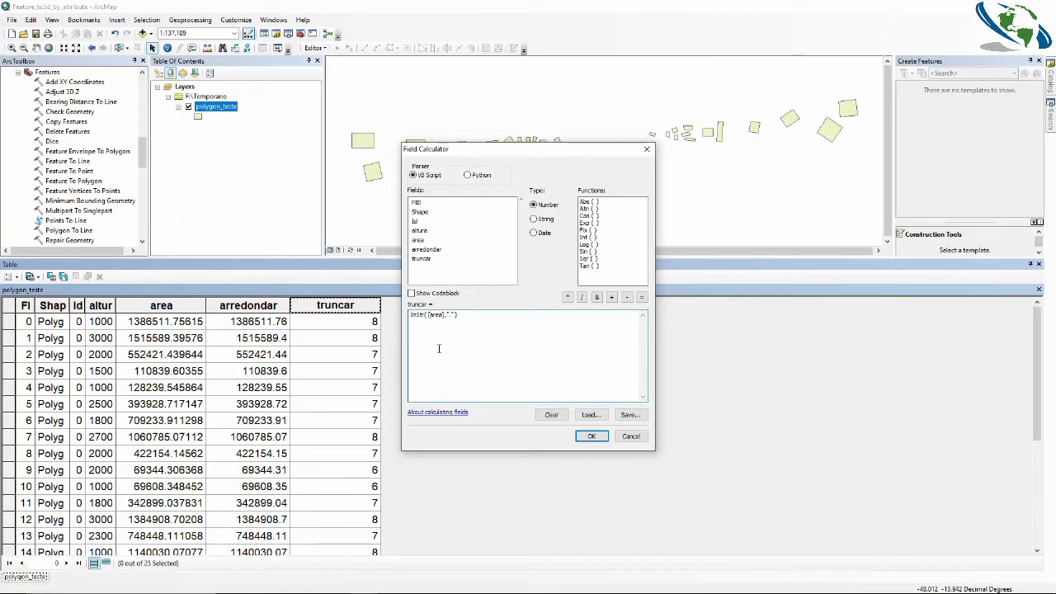
Nest the InStr expression inside a Left function, with [area] as the first argument followed by a comma.
click(534, 219)
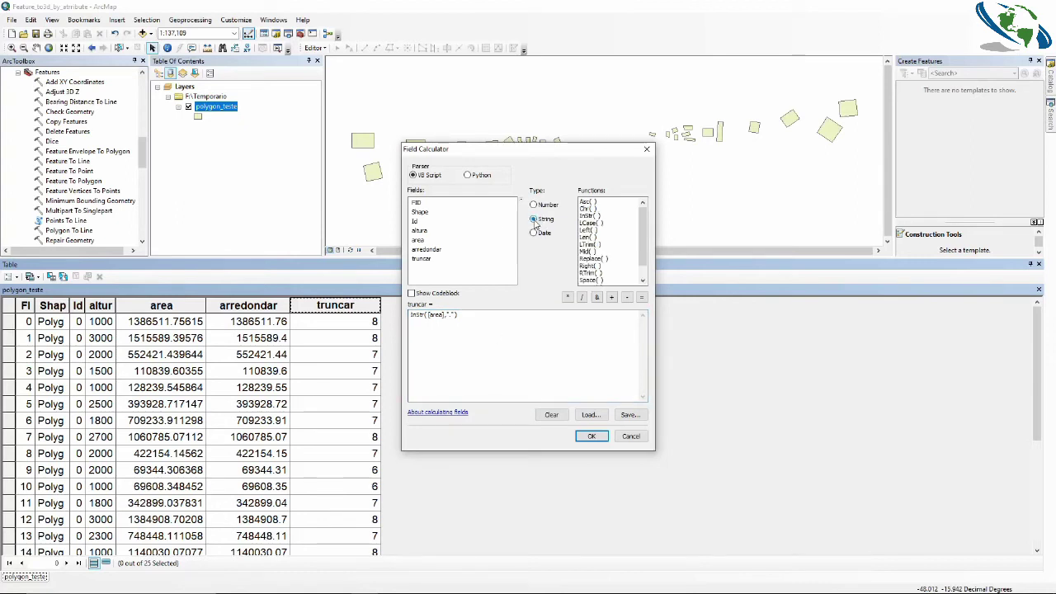
double_click(586, 231)
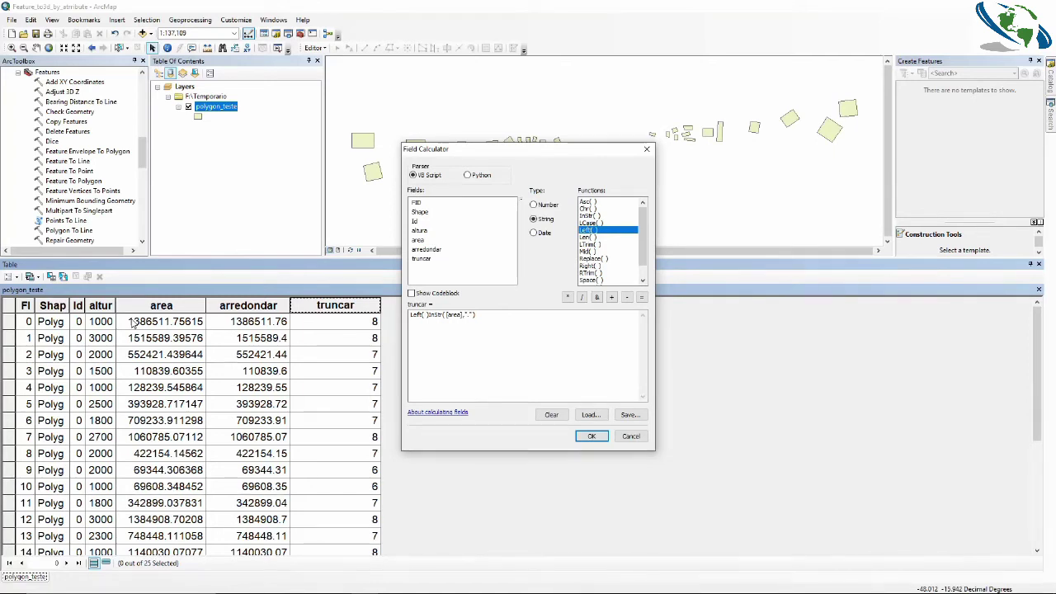
click(610, 315)
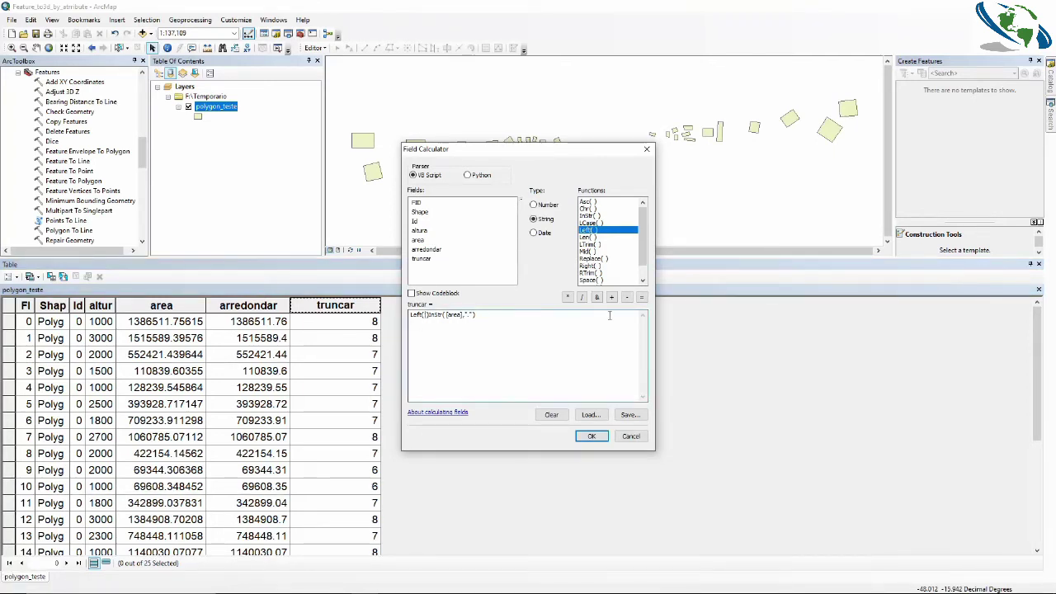
key(BackSpace)
key(BackSpace)
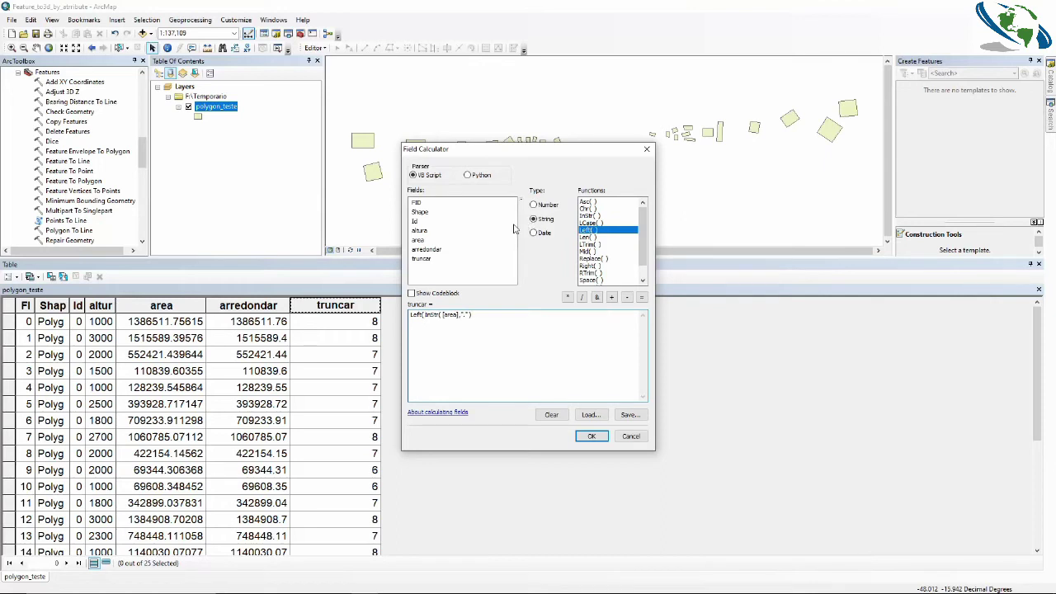
double_click(418, 240)
click(443, 315)
text(,)
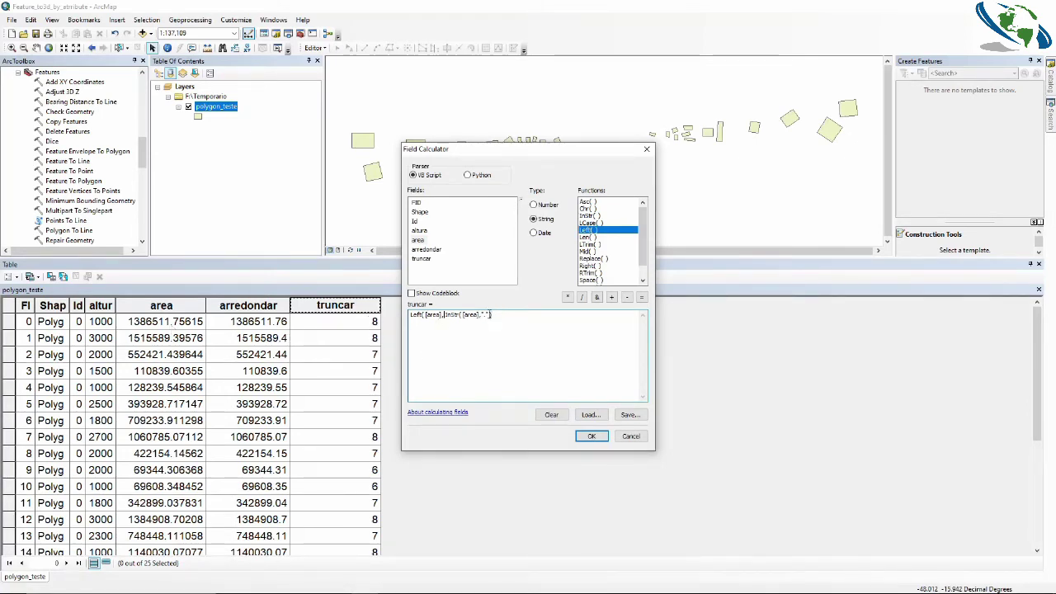
Add 2 to the InStr part, enclose that sum in parentheses, and calculate truncar to cut the areas at two decimals.
drag(491, 315, 446, 317)
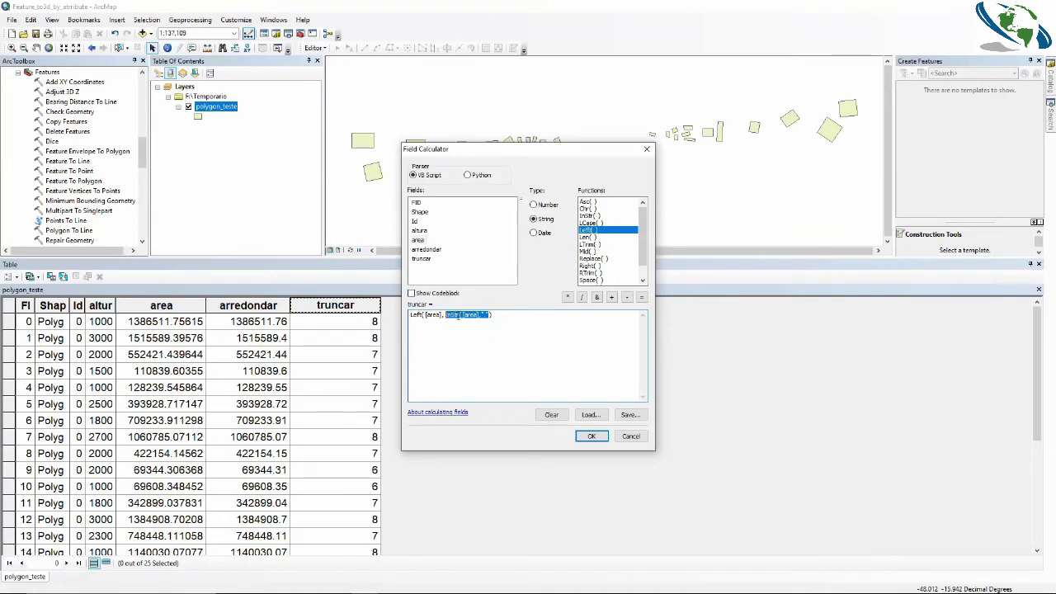
click(446, 316)
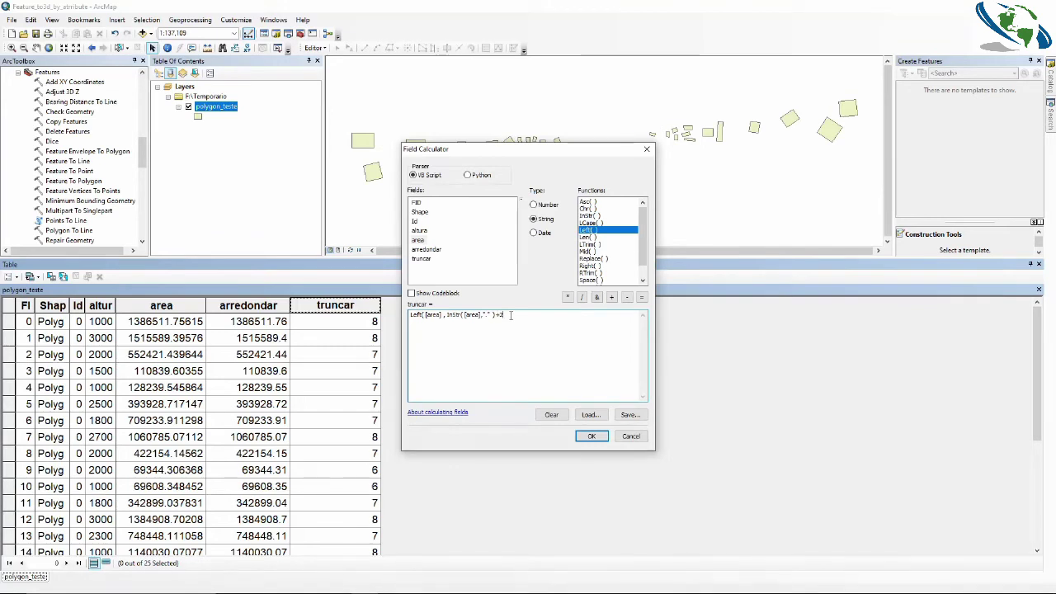
text())
click(445, 315)
text(()
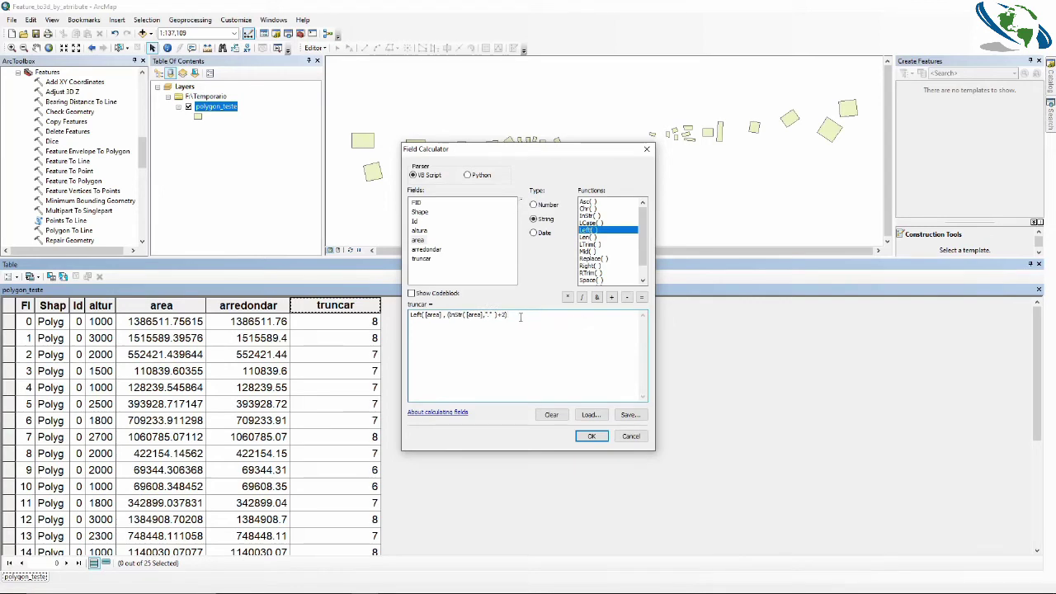
click(590, 436)
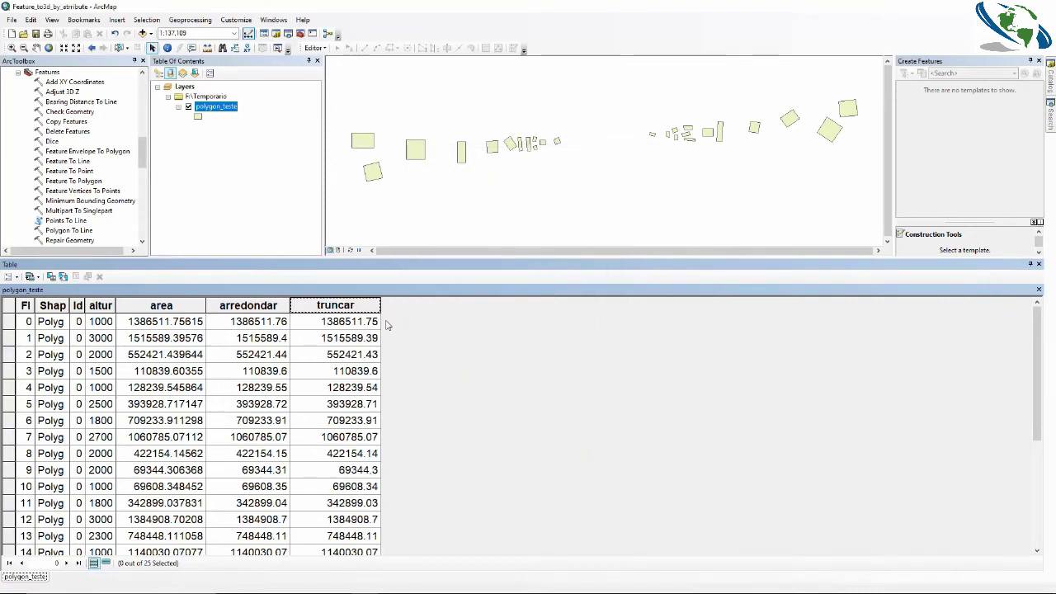